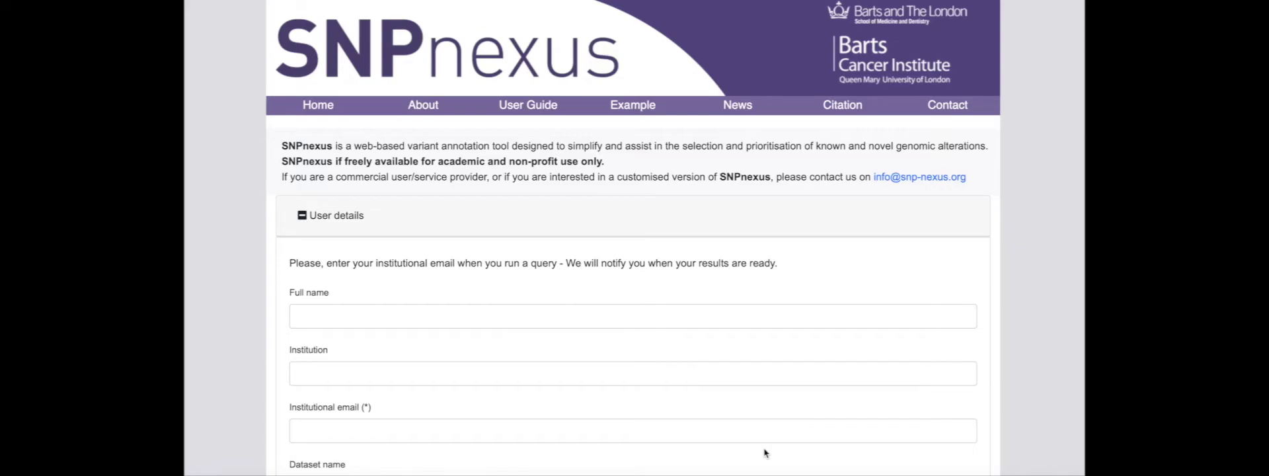
- Enter the researcher's full name, institution 'Queen Mary University of London' and institutional email
{"action": "left_click", "coordinate": [315, 316]}
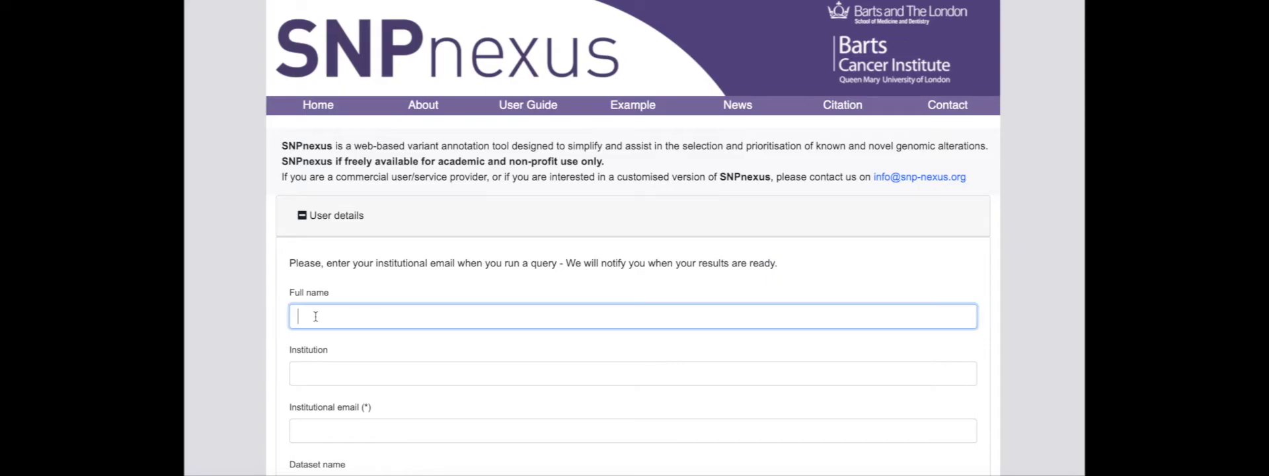
{"action": "type", "text": "Jane Doe"}
{"action": "left_click", "coordinate": [317, 374]}
{"action": "type", "text": "Queen M"}
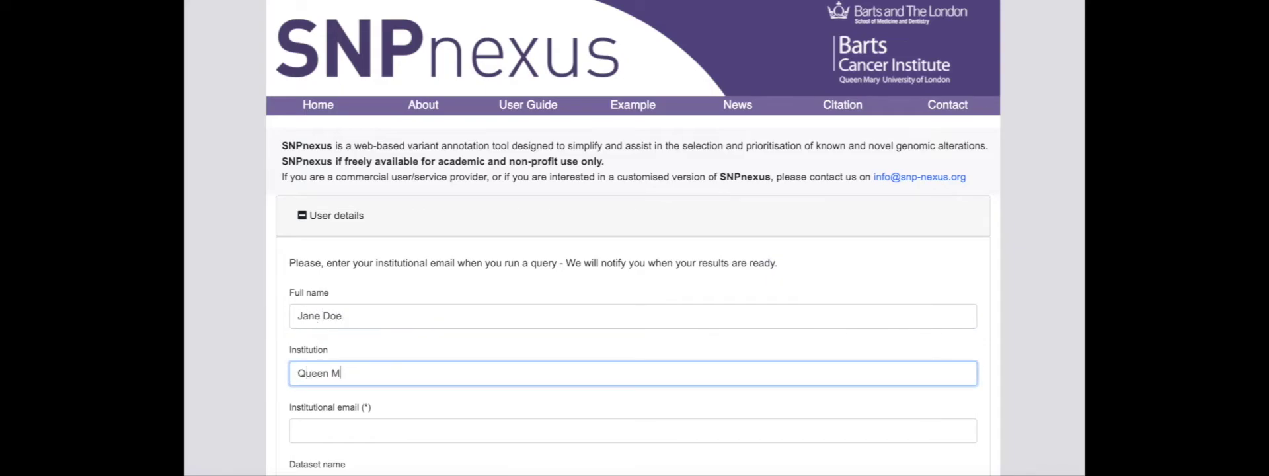
{"action": "type", "text": "ary University of London"}
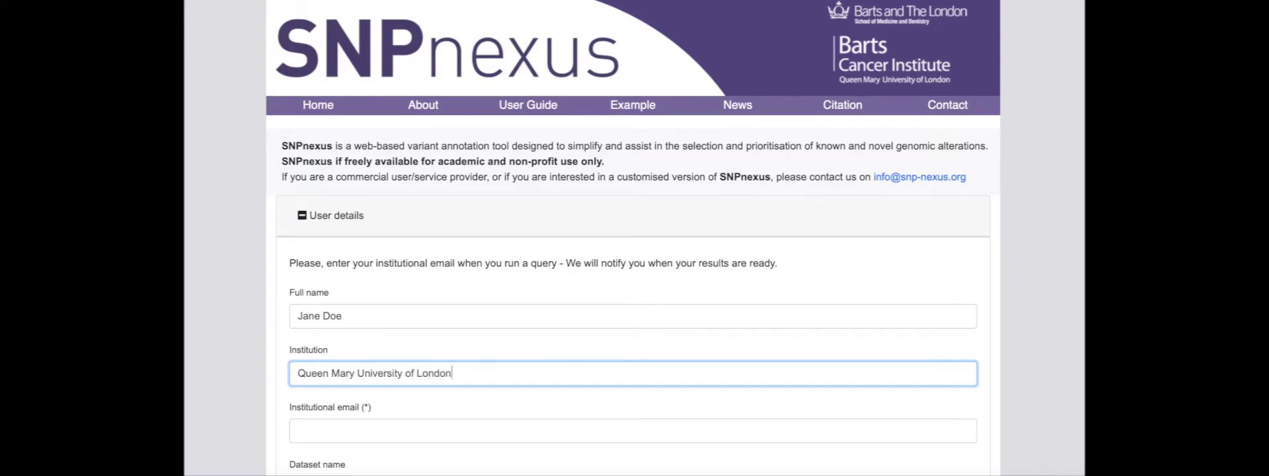
{"action": "left_click", "coordinate": [315, 426]}
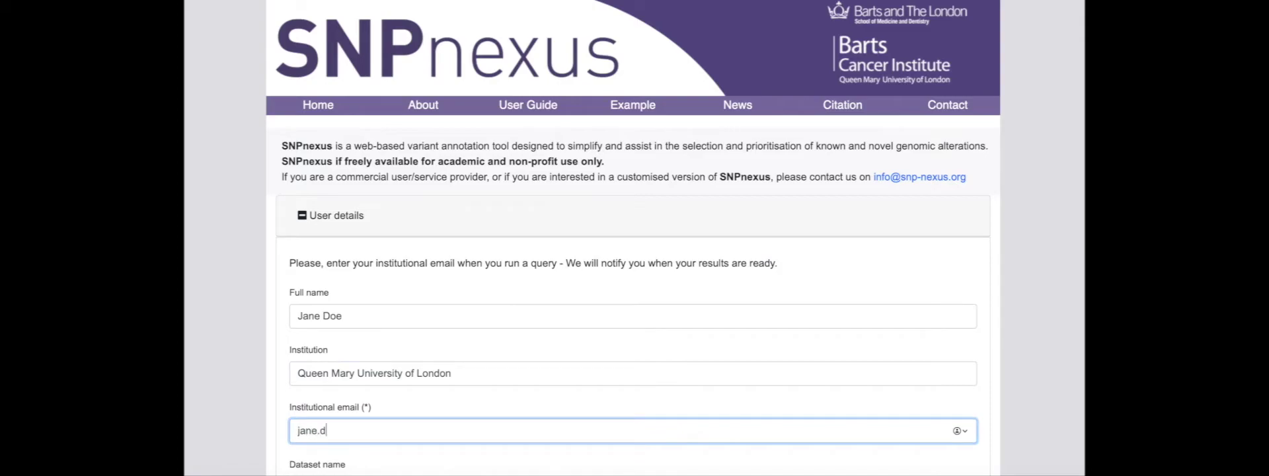
- Name the dataset 'My Query' and opt in to community updates and news
{"action": "scroll", "coordinate": [315, 429], "scroll_direction": "down", "scroll_amount": 3}
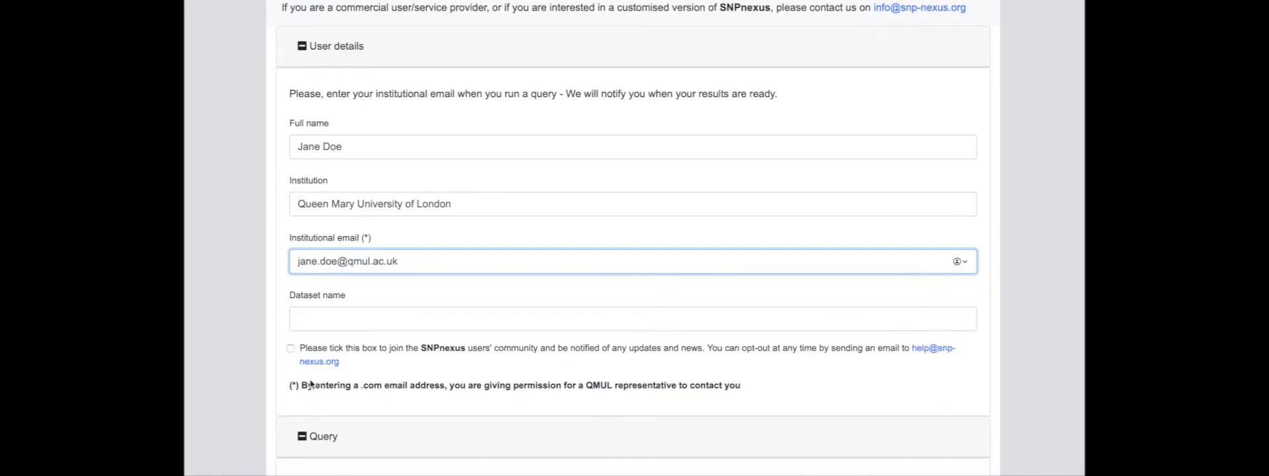
{"action": "left_click", "coordinate": [320, 321]}
{"action": "type", "text": "My Que"}
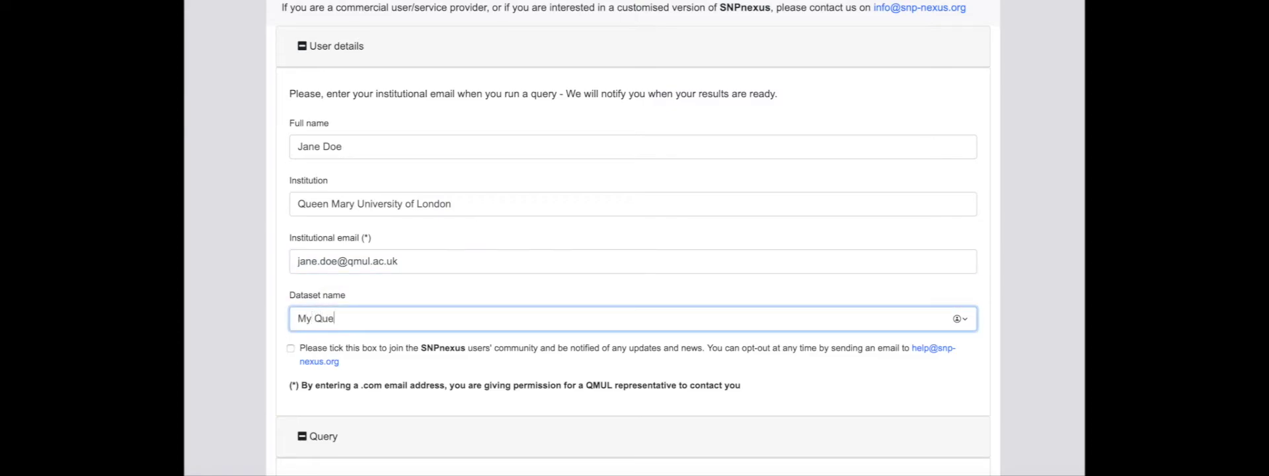
{"action": "type", "text": "ry"}
{"action": "left_click", "coordinate": [290, 348]}
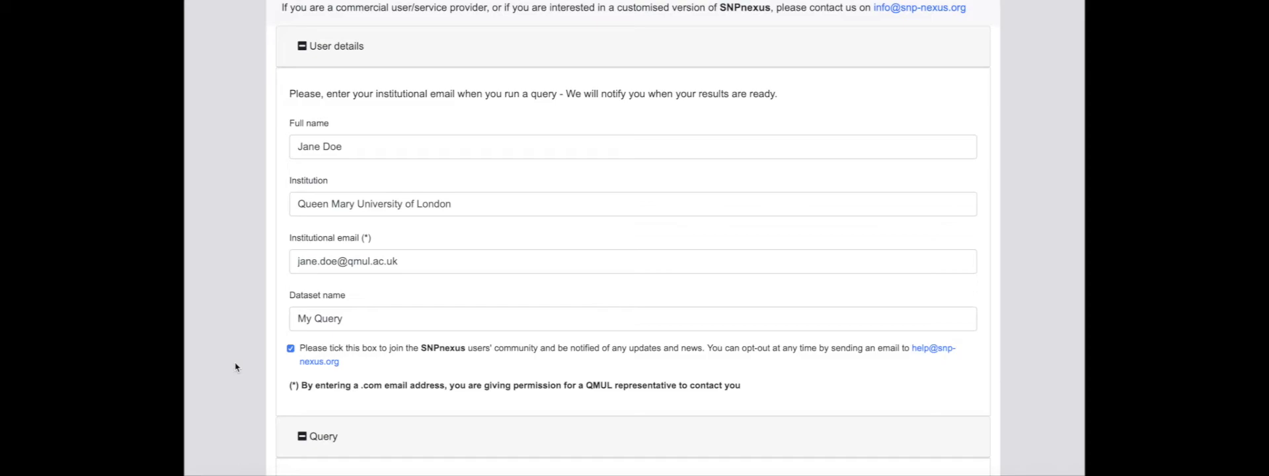
- Select GRCh38/hg38 as the human genome assembly for the query
{"action": "scroll", "coordinate": [236, 362], "scroll_direction": "down", "scroll_amount": 5}
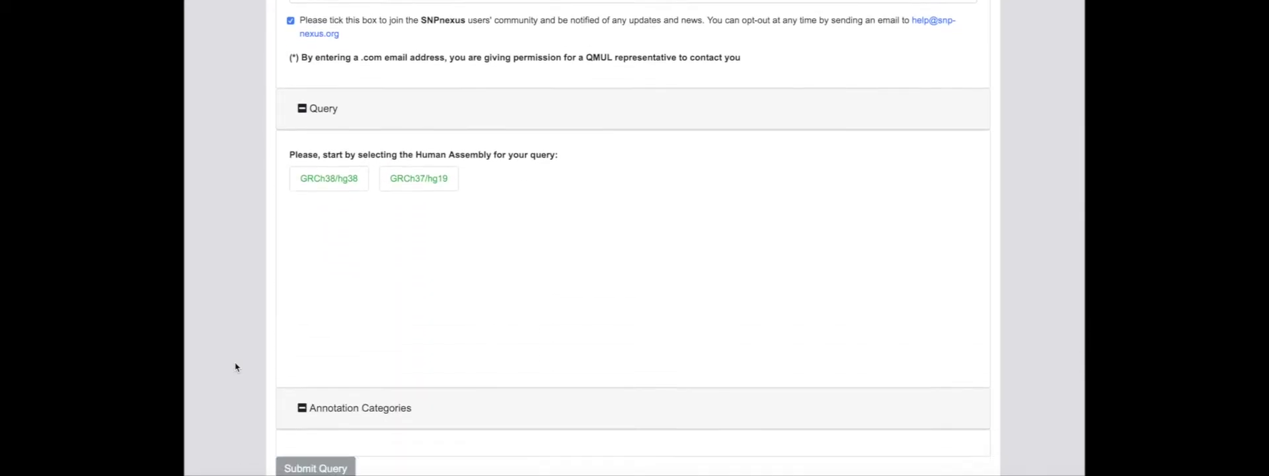
{"action": "scroll", "coordinate": [235, 362], "scroll_direction": "down", "scroll_amount": 1}
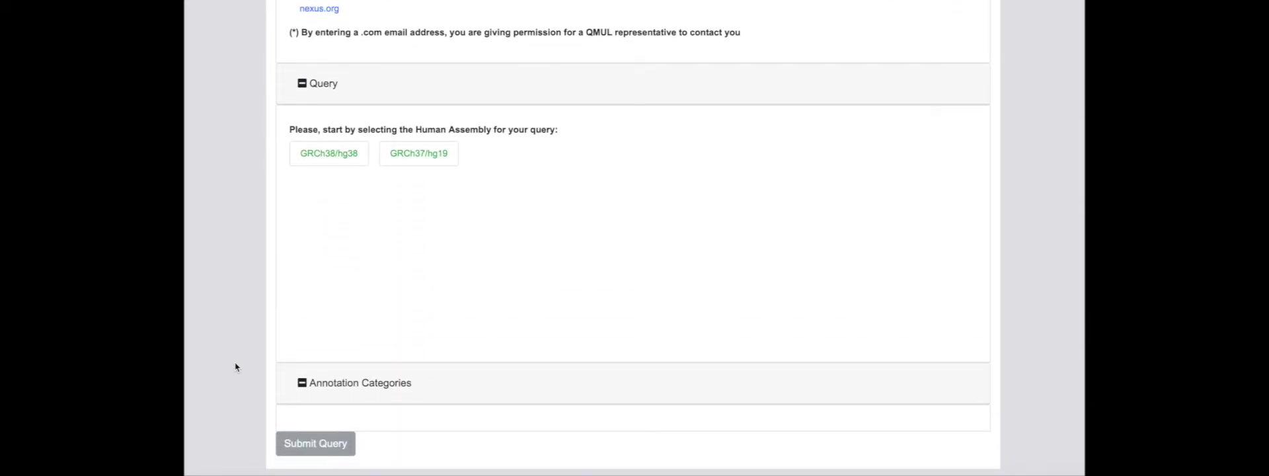
{"action": "left_click", "coordinate": [324, 156]}
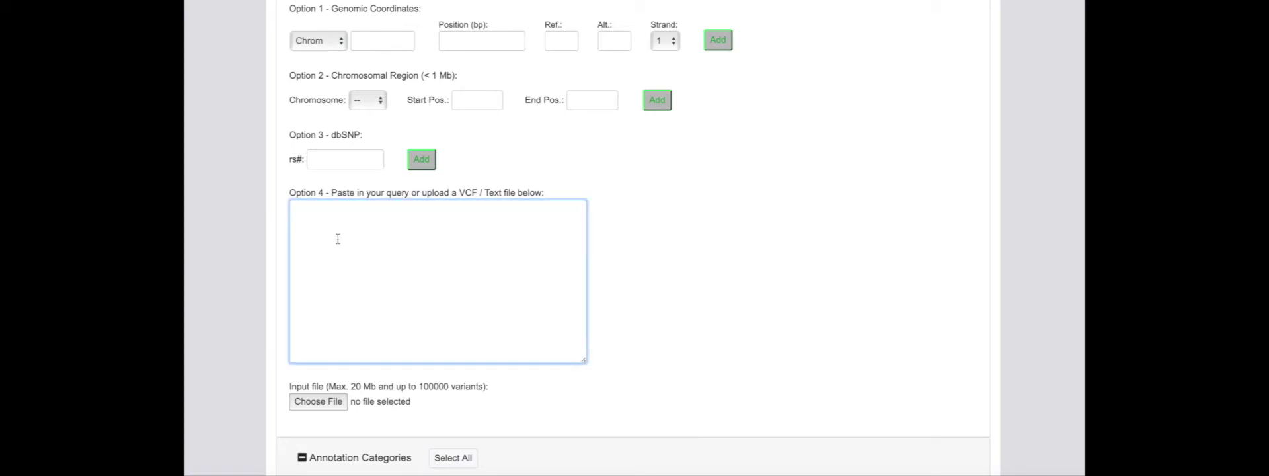
- Paste the chromosome 6 variant list into the Option 4 query box
{"action": "type", "text": "Chromosome\t6\t31963084\tT\tA\t1 Chromosome\t6\t31963496\tG\tA\t1 Chromosome\t6\t31964009\tC\tT\t1 Chromosome\t6\t31964075\tC\tA\t1 Chromosome\t6\t31964277\tC\tA\t1 Chromosome\t6\t31969545\tA\tG\t1 Chromosome\t6\t31969584\tG\tA\t1 Chromosome\t6\t31970625\tG\tA\t1 Chromosome\t6\t31970963\tG\tT\t1 Chromosome\t6\t31971056\tG\tA\t1"}
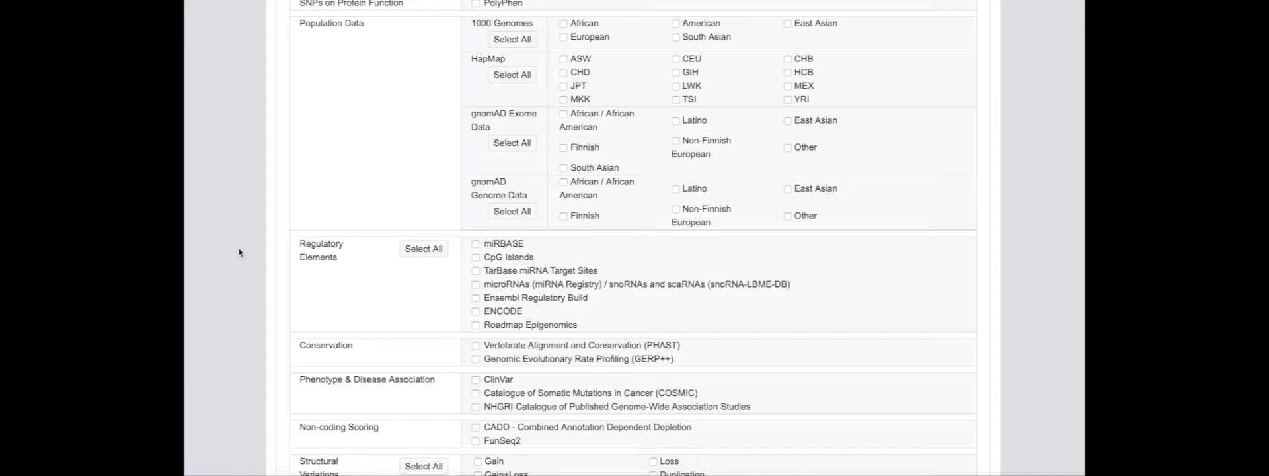
- Submit the query for annotation with all annotation categories included
{"action": "scroll", "coordinate": [240, 251], "scroll_direction": "down", "scroll_amount": 3}
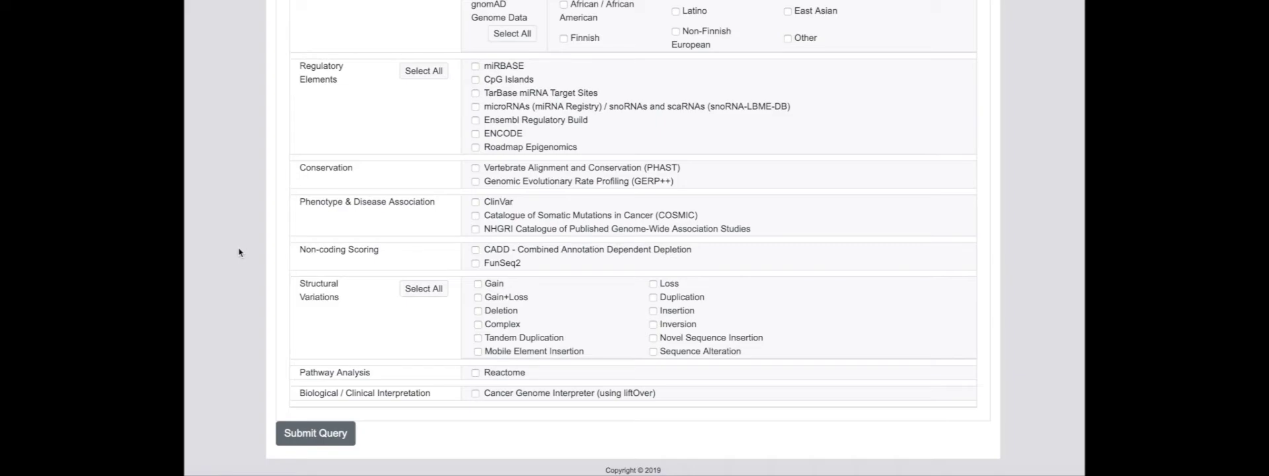
{"action": "scroll", "coordinate": [240, 252], "scroll_direction": "up", "scroll_amount": 5}
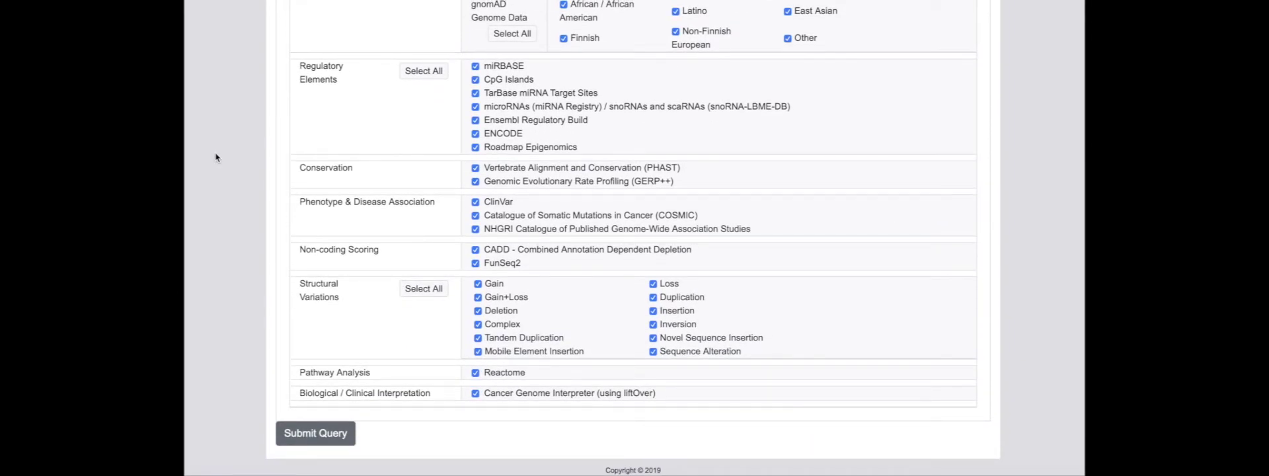
{"action": "left_click", "coordinate": [308, 433]}
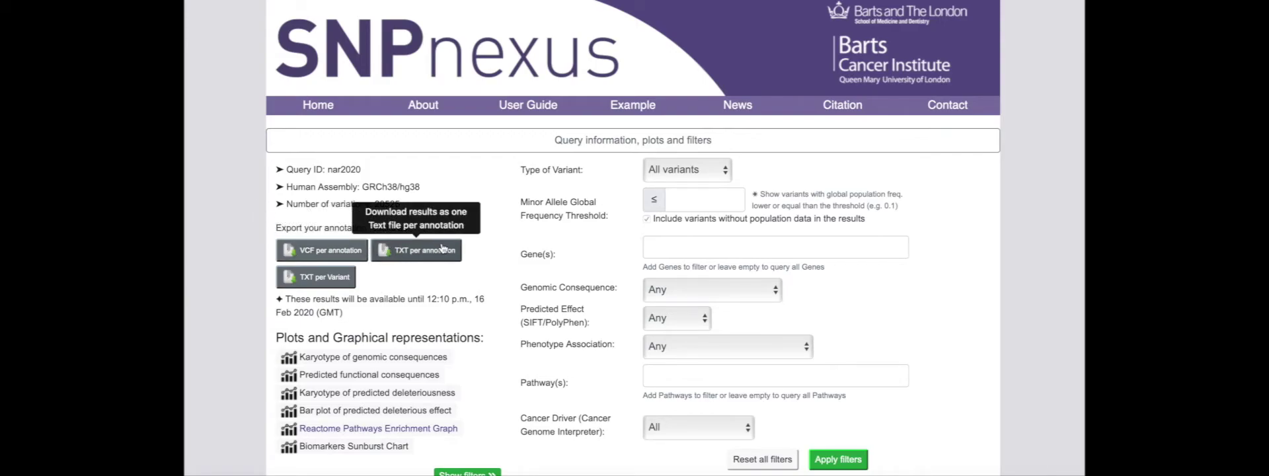
{"action": "scroll", "coordinate": [498, 251], "scroll_direction": "down", "scroll_amount": 3}
{"action": "scroll", "coordinate": [499, 251], "scroll_direction": "down", "scroll_amount": 6}
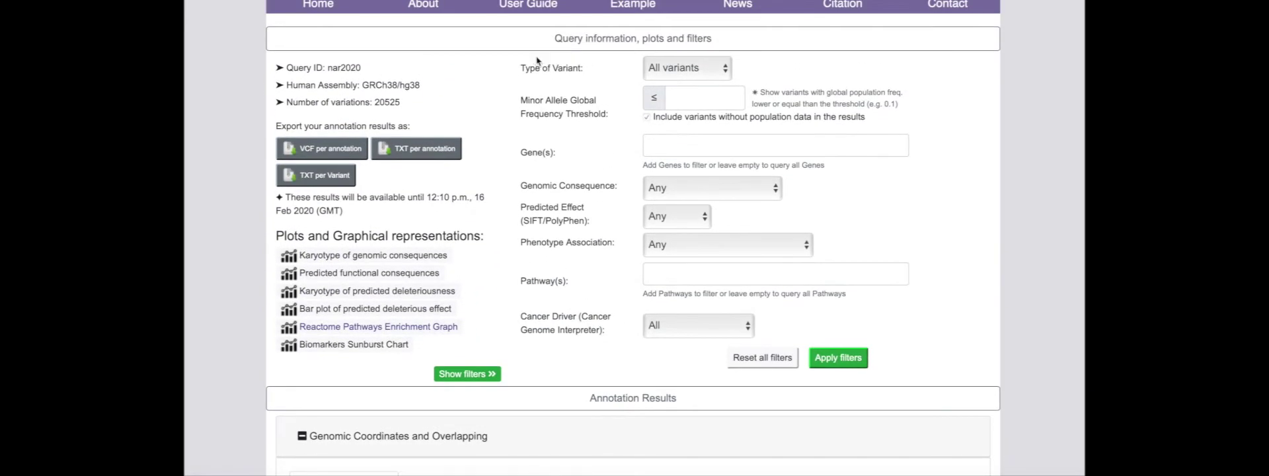
- Filter to Coding Non-Synonymous consequences and Known or Predicted cancer drivers, leaving 473 variants
{"action": "left_click", "coordinate": [774, 188]}
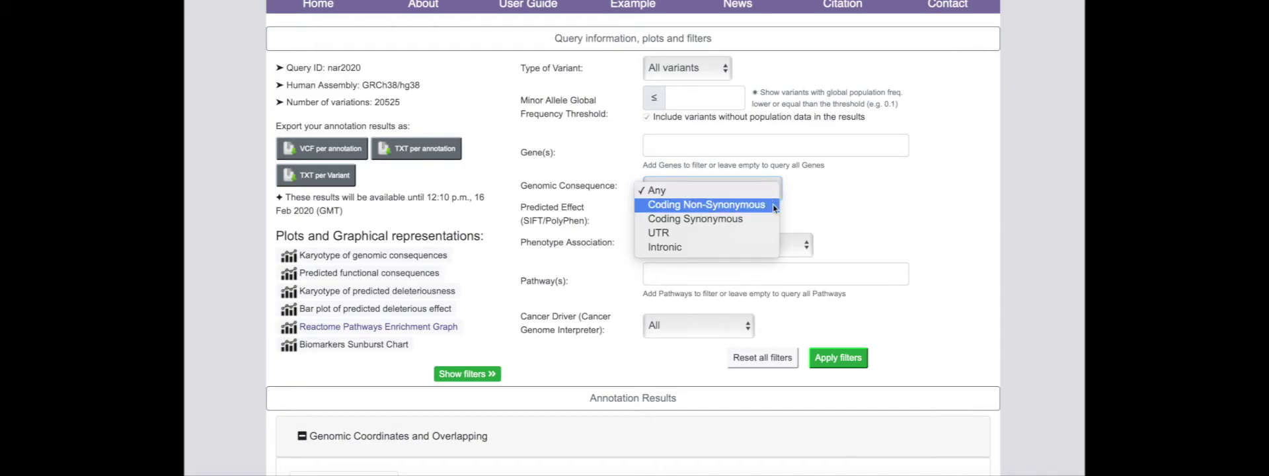
{"action": "left_click", "coordinate": [705, 205]}
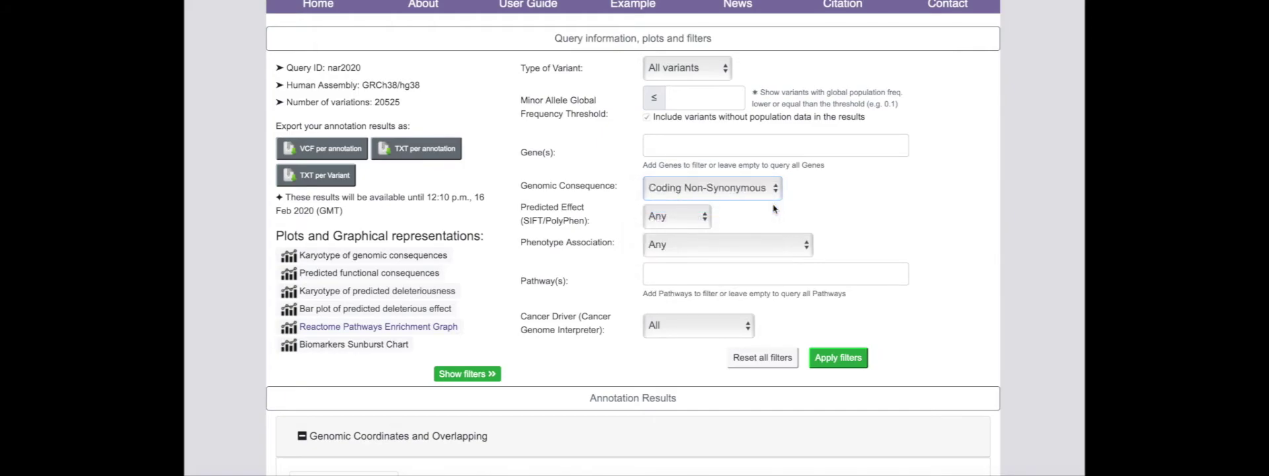
{"action": "left_click", "coordinate": [748, 322]}
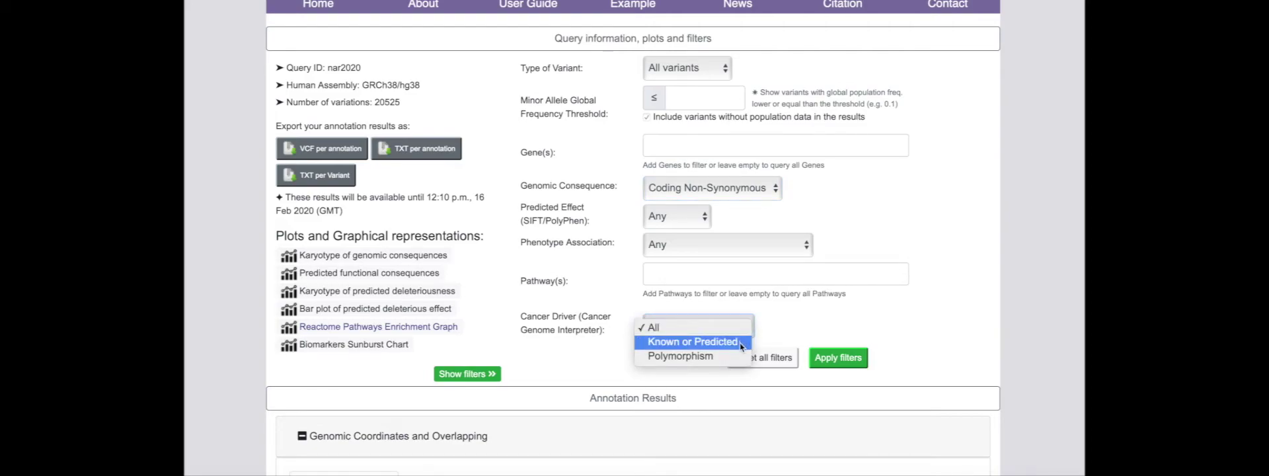
{"action": "left_click", "coordinate": [740, 343]}
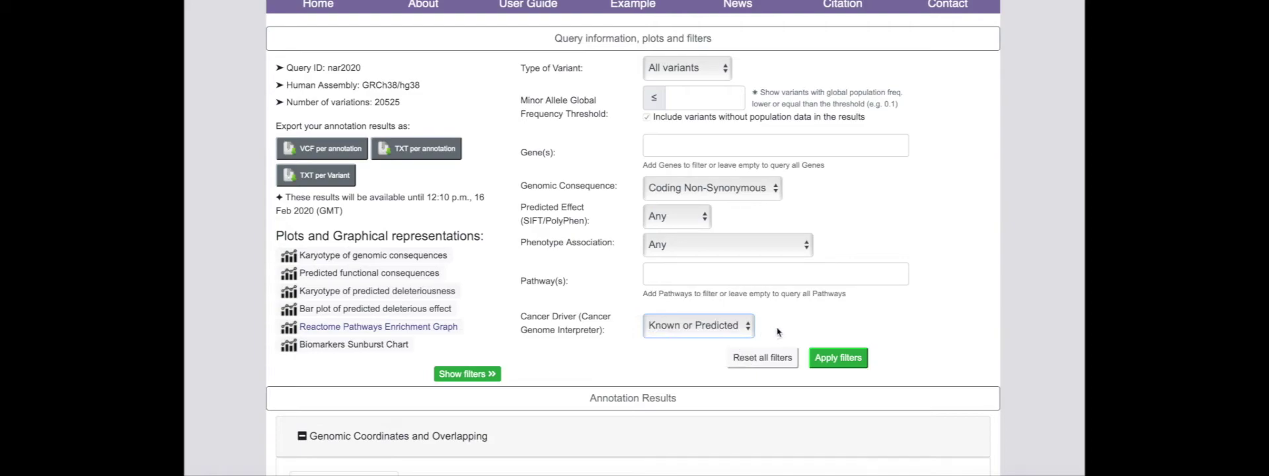
{"action": "left_click", "coordinate": [826, 357]}
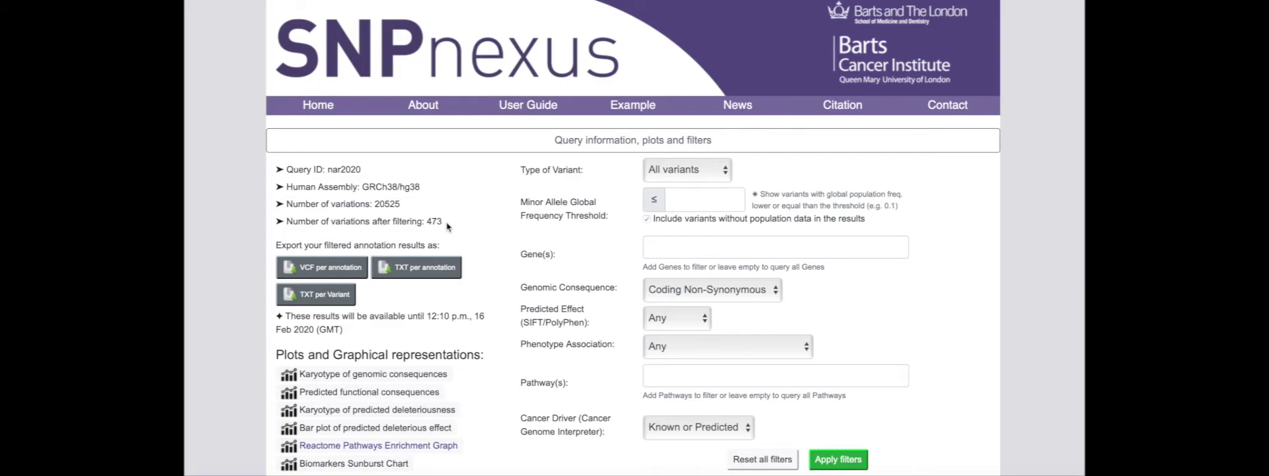
{"action": "scroll", "coordinate": [447, 227], "scroll_direction": "down", "scroll_amount": 6}
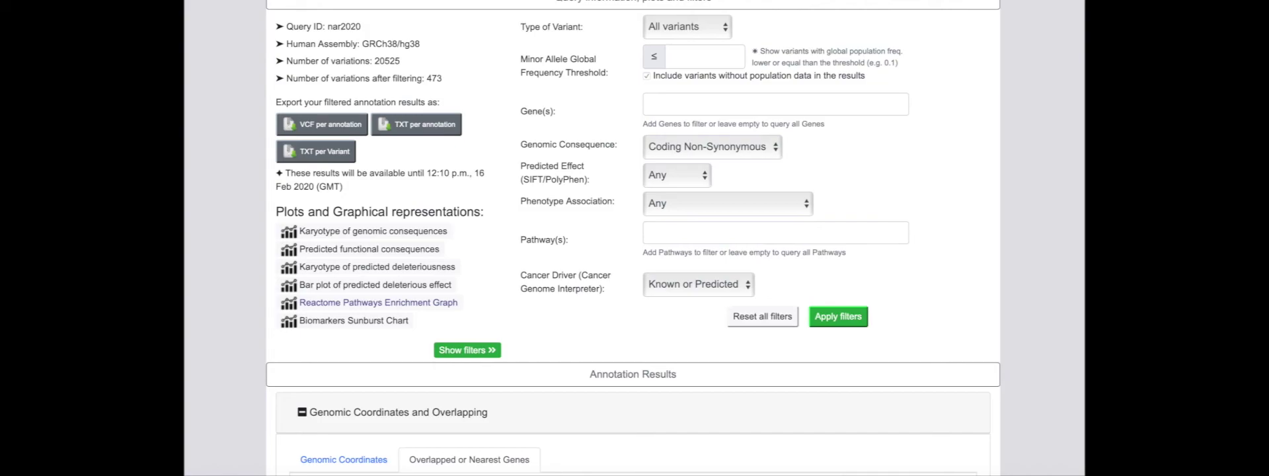
- Show the genomic consequences karyotype with Coding (Syn) hidden, plotting only non-synonymous variants
{"action": "left_click", "coordinate": [440, 235]}
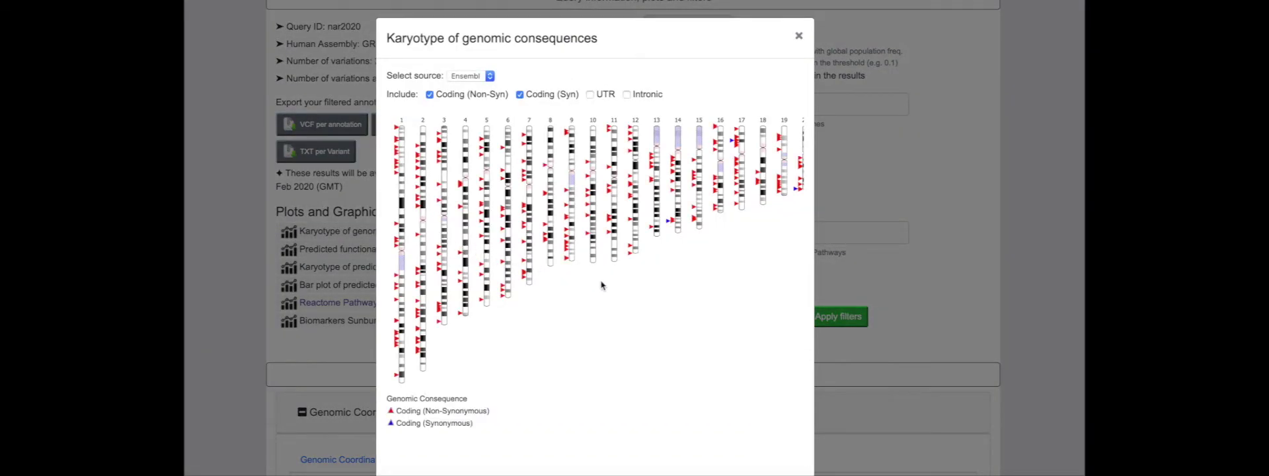
{"action": "scroll", "coordinate": [605, 286], "scroll_direction": "right", "scroll_amount": 5}
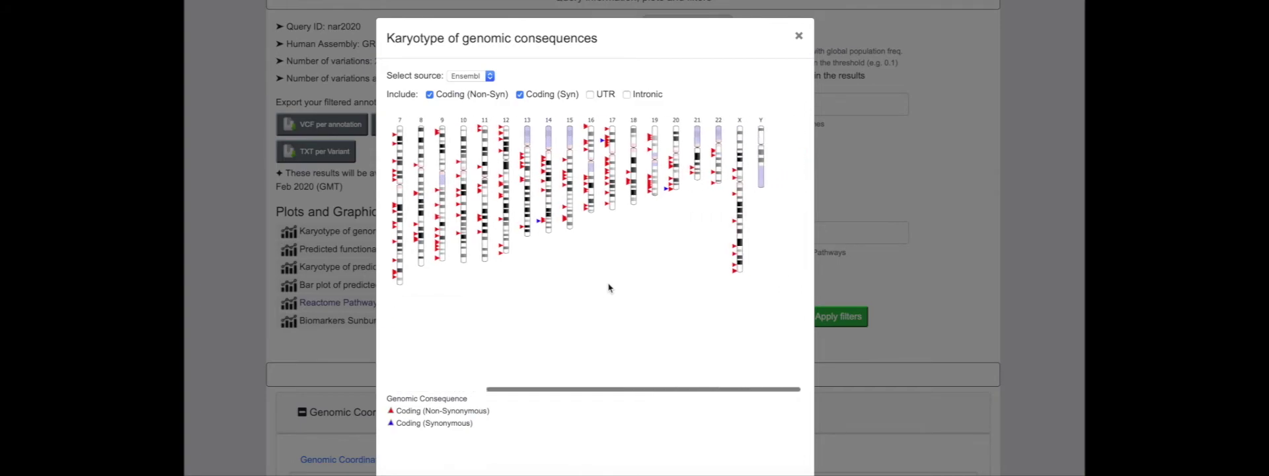
{"action": "scroll", "coordinate": [608, 286], "scroll_direction": "left", "scroll_amount": 5}
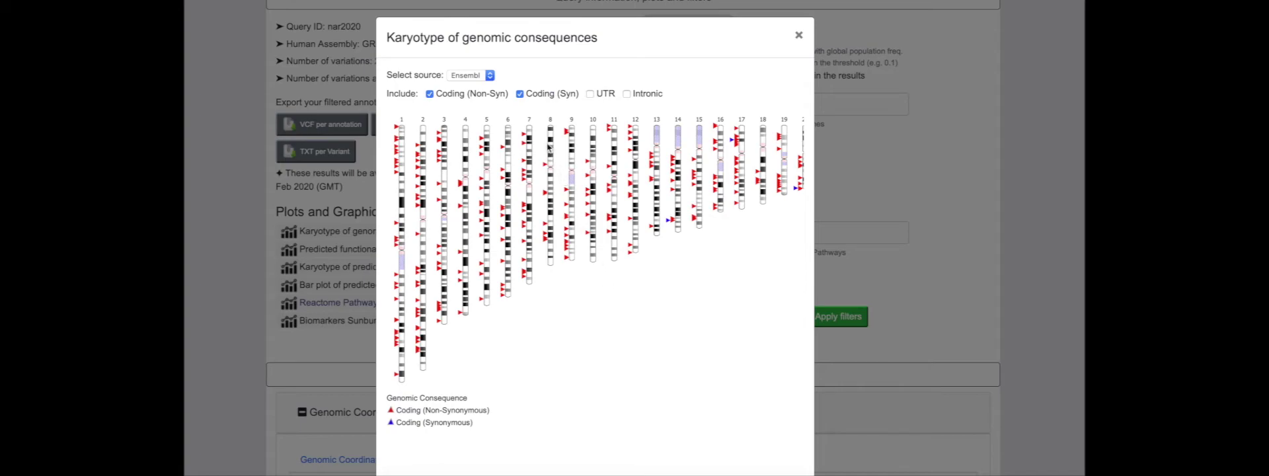
{"action": "left_click", "coordinate": [519, 95]}
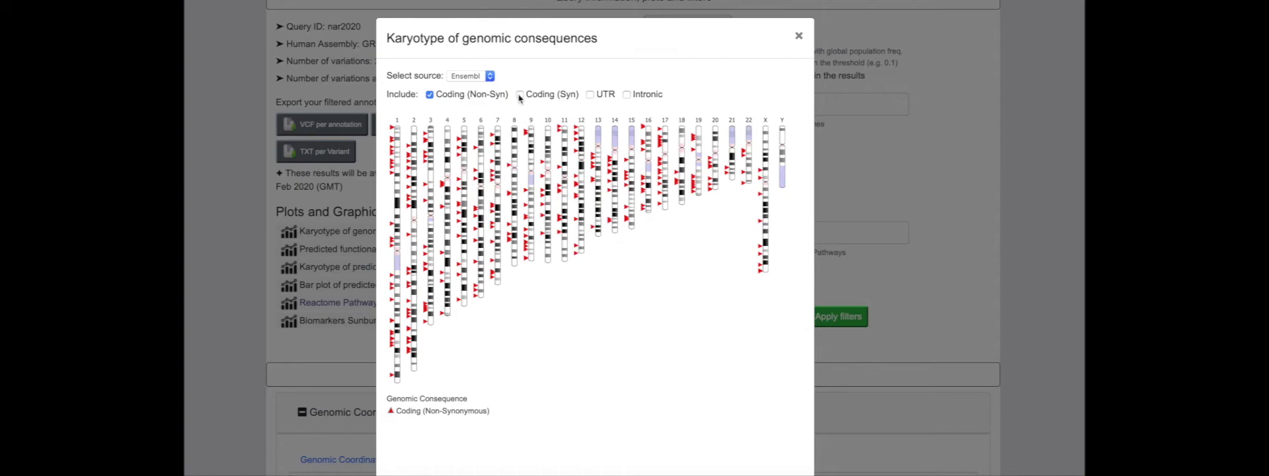
- Close the consequences karyotype and scan the SIFT deleteriousness karyotype back to chromosome 1
{"action": "left_click", "coordinate": [798, 36]}
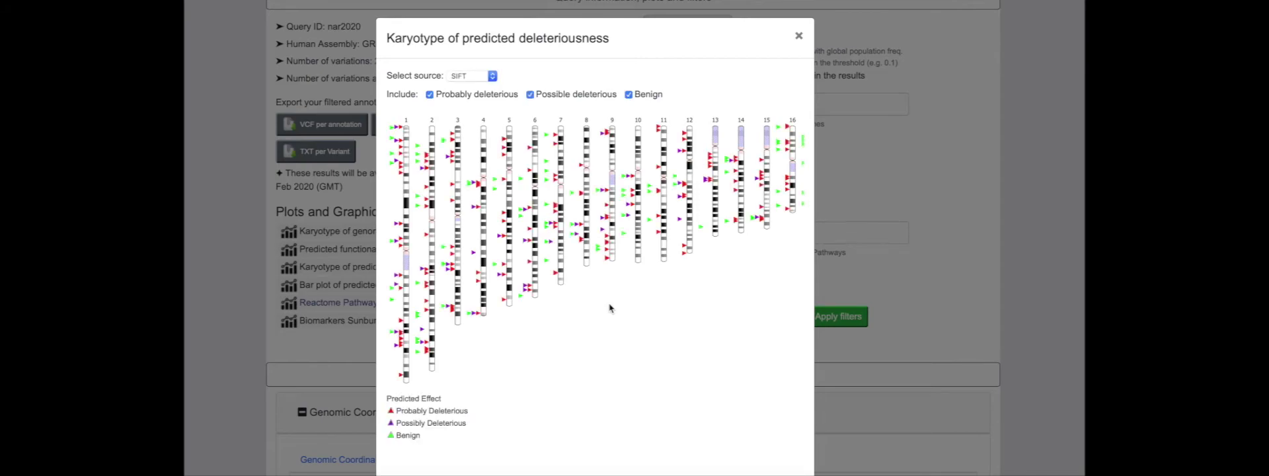
{"action": "scroll", "coordinate": [609, 307], "scroll_direction": "right", "scroll_amount": 4}
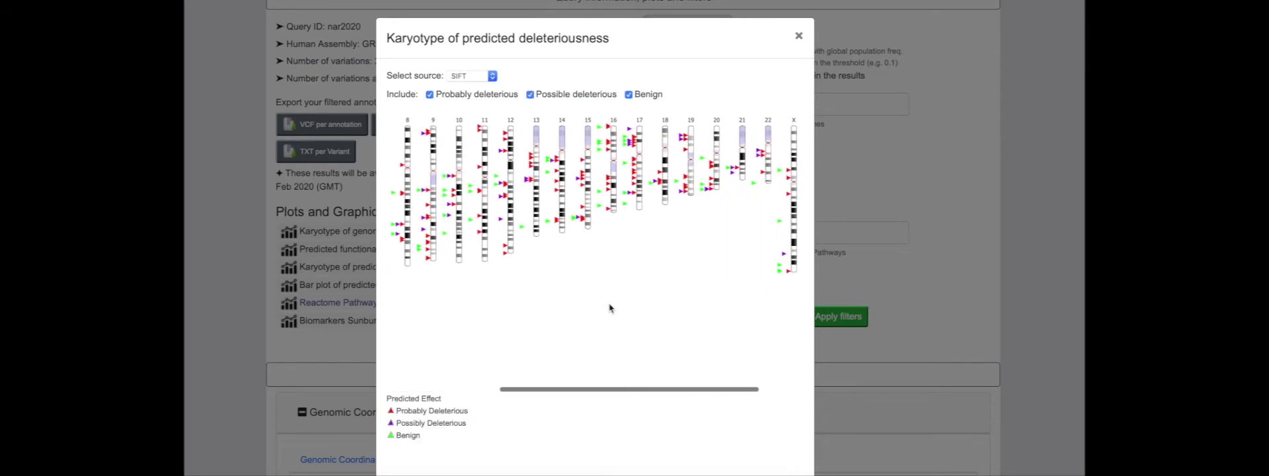
{"action": "scroll", "coordinate": [609, 307], "scroll_direction": "left", "scroll_amount": 5}
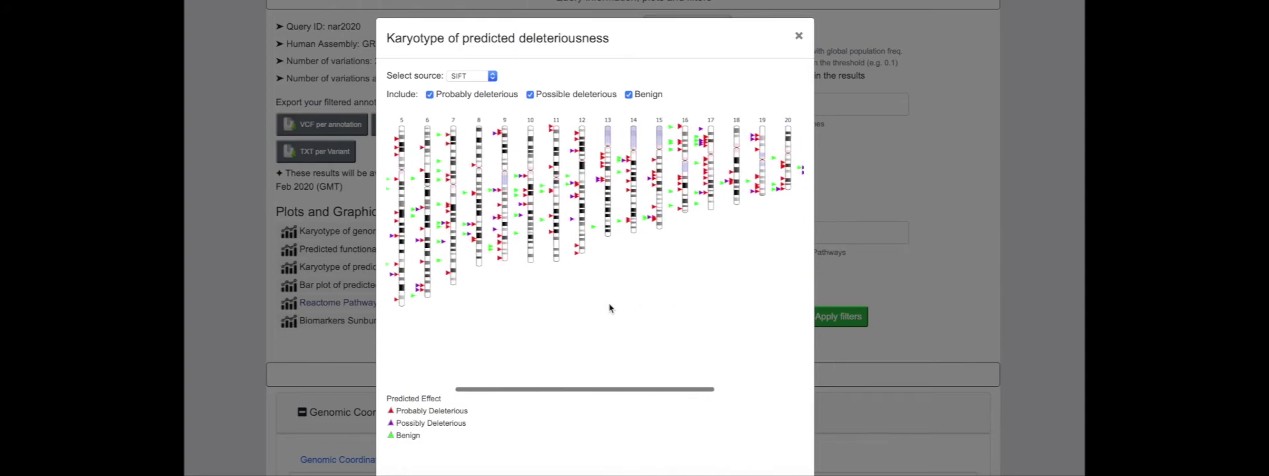
{"action": "scroll", "coordinate": [609, 308], "scroll_direction": "left", "scroll_amount": 5}
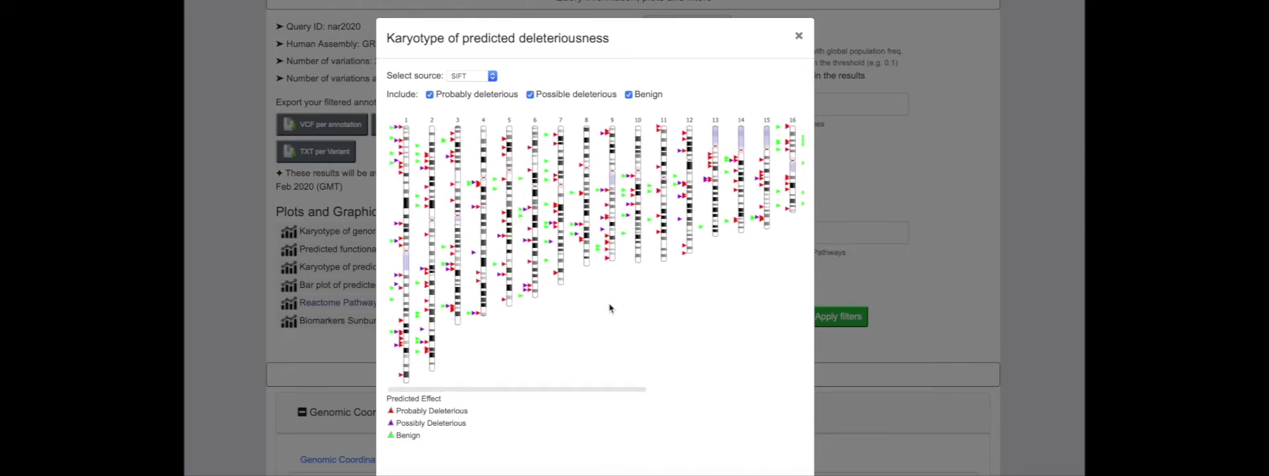
- Close the deleteriousness karyotype to return to the 473 filtered variations
{"action": "left_click", "coordinate": [799, 36]}
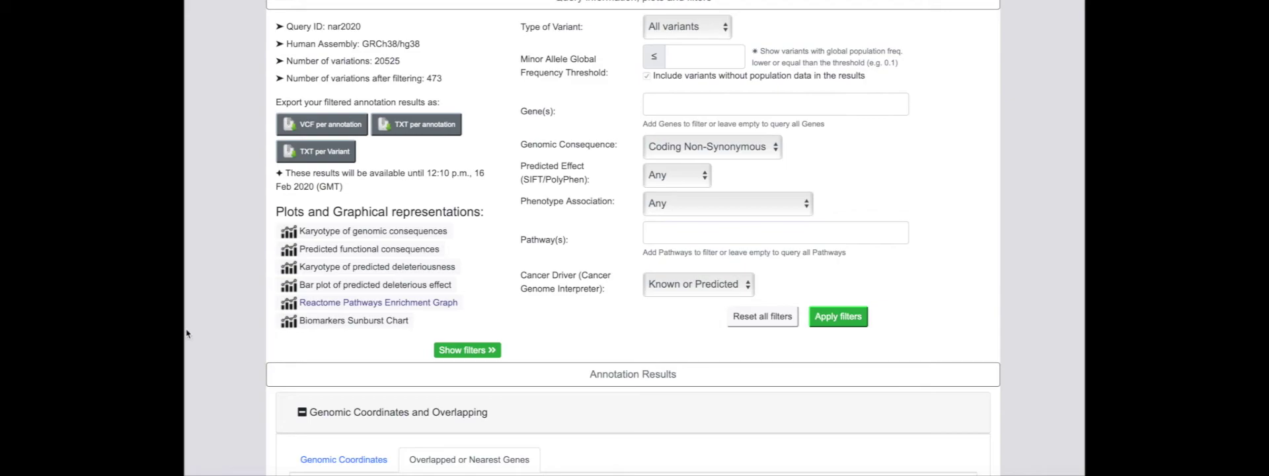
{"action": "left_click", "coordinate": [284, 324]}
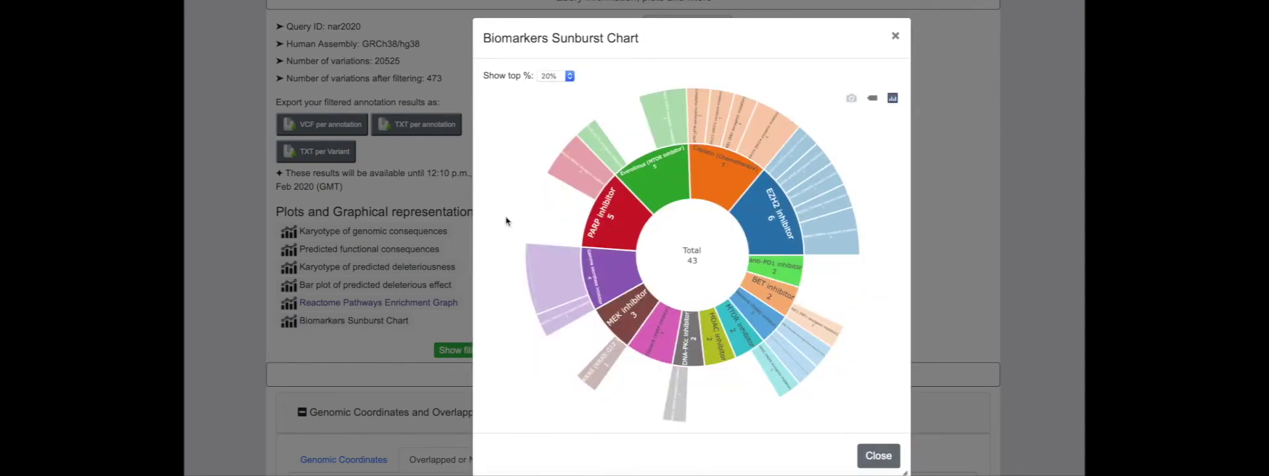
{"action": "mouse_move", "coordinate": [561, 168]}
{"action": "mouse_move", "coordinate": [694, 97]}
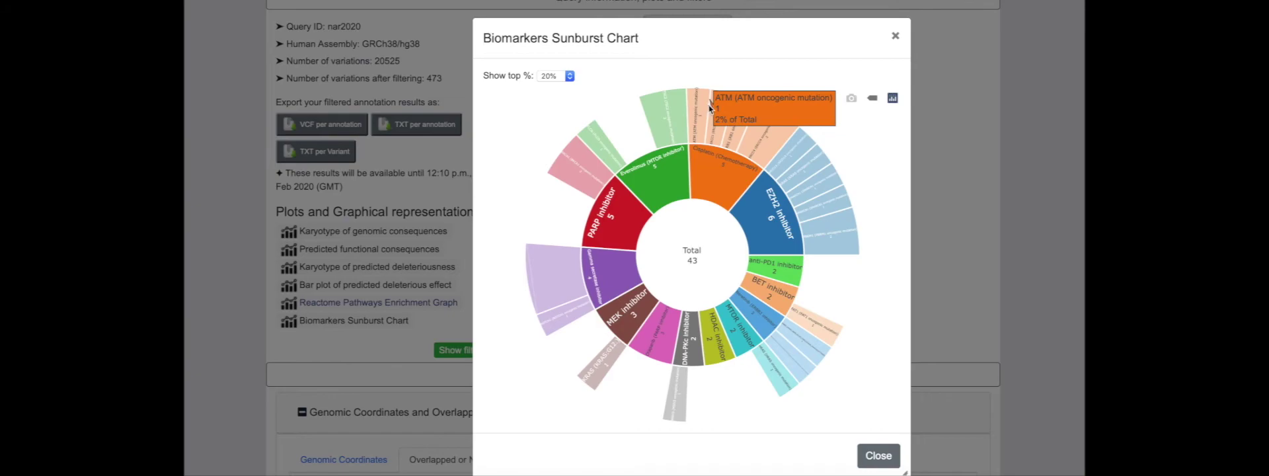
{"action": "mouse_move", "coordinate": [713, 112]}
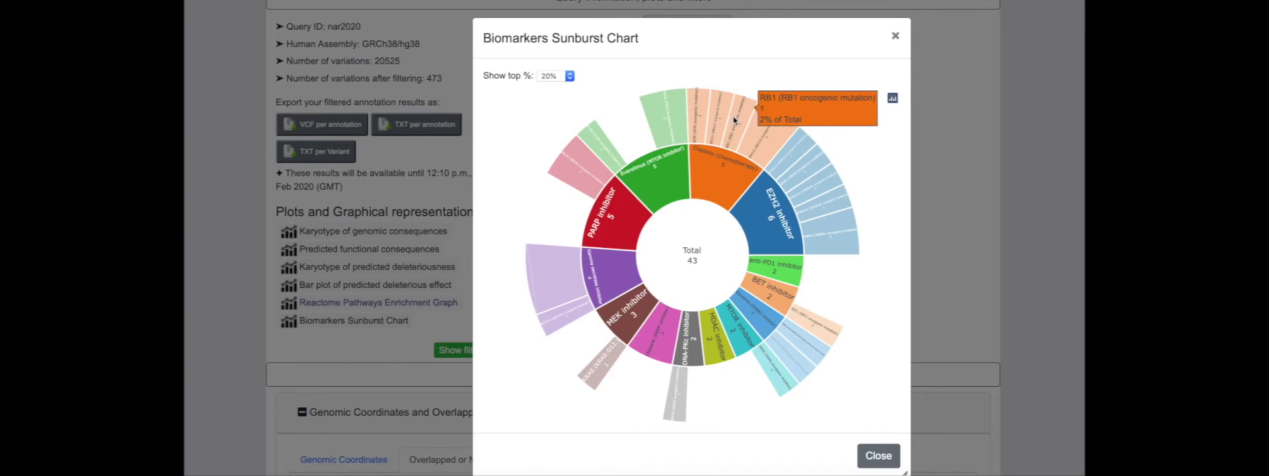
{"action": "mouse_move", "coordinate": [756, 130]}
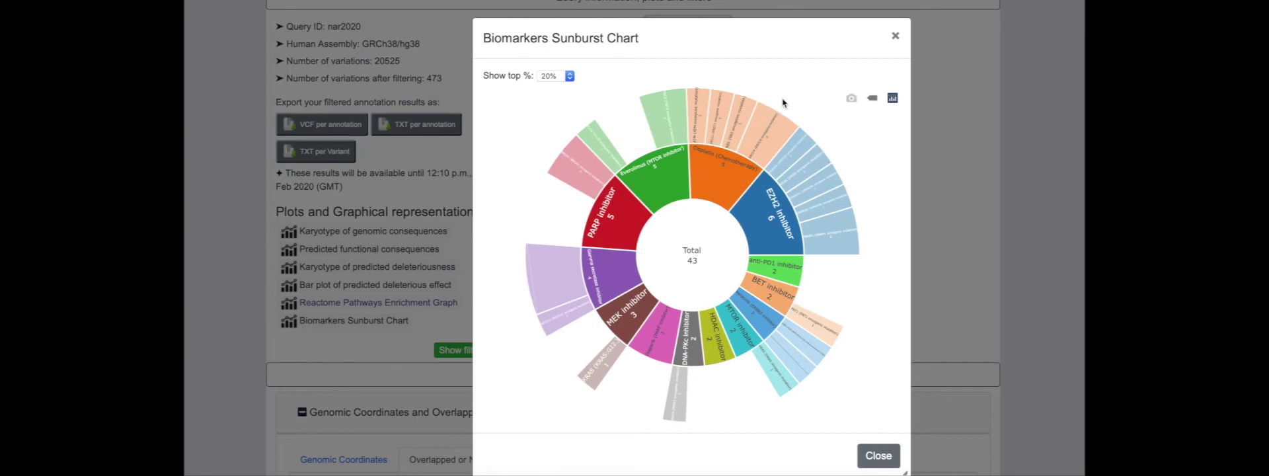
{"action": "left_click", "coordinate": [895, 36]}
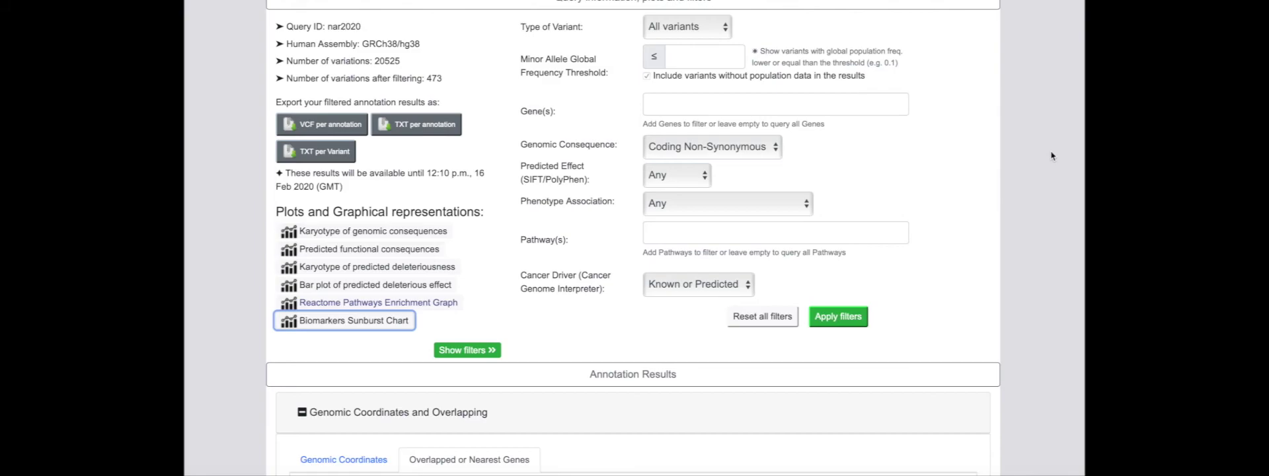
- Expand Pathway Analysis and search the Reactome pathway table for ATM
{"action": "scroll", "coordinate": [1051, 155], "scroll_direction": "down", "scroll_amount": 5}
{"action": "scroll", "coordinate": [1051, 156], "scroll_direction": "down", "scroll_amount": 2}
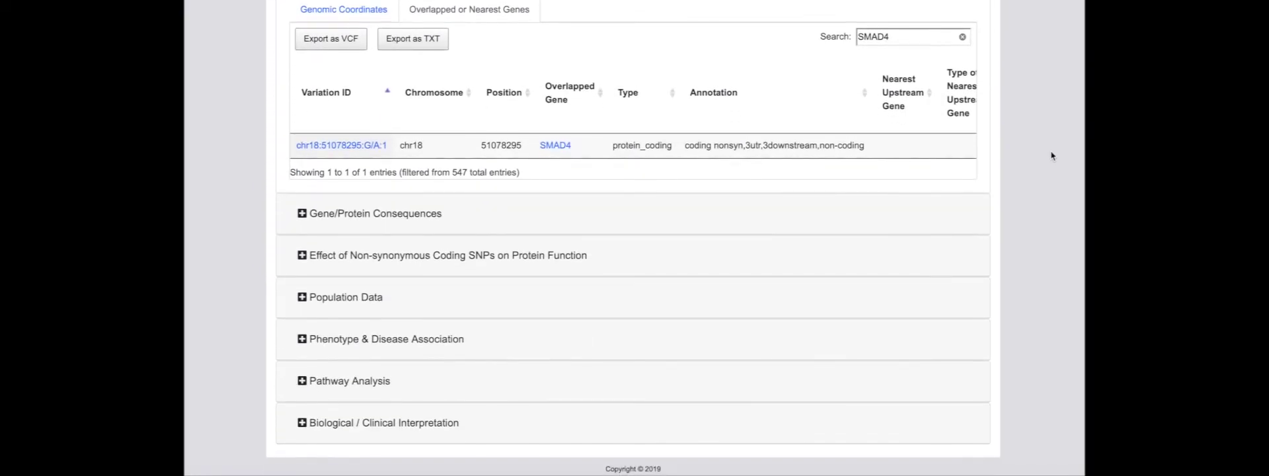
{"action": "left_click", "coordinate": [383, 382]}
{"action": "scroll", "coordinate": [1003, 380], "scroll_direction": "down", "scroll_amount": 1}
{"action": "scroll", "coordinate": [1003, 380], "scroll_direction": "down", "scroll_amount": 4}
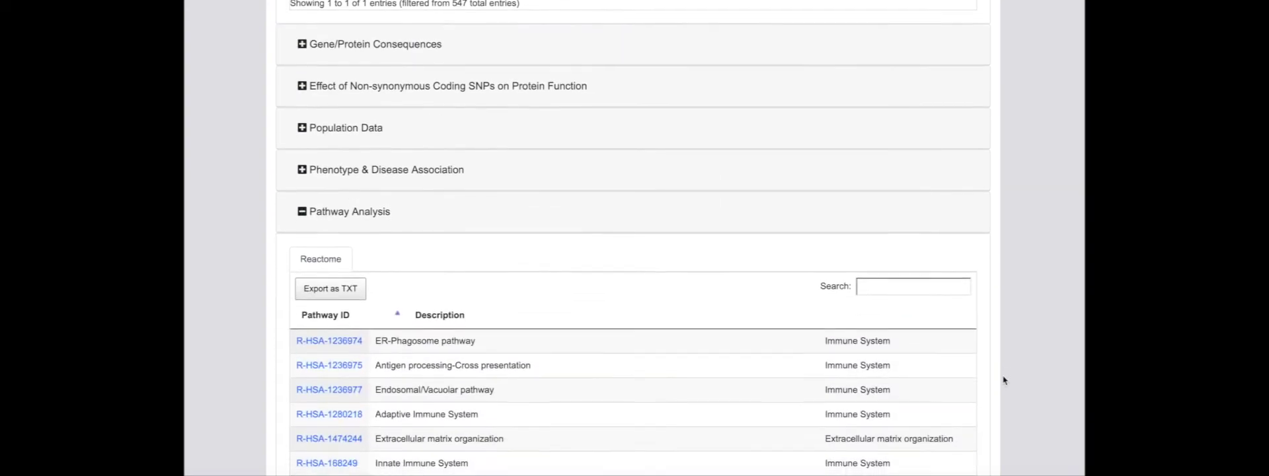
{"action": "left_click", "coordinate": [932, 165]}
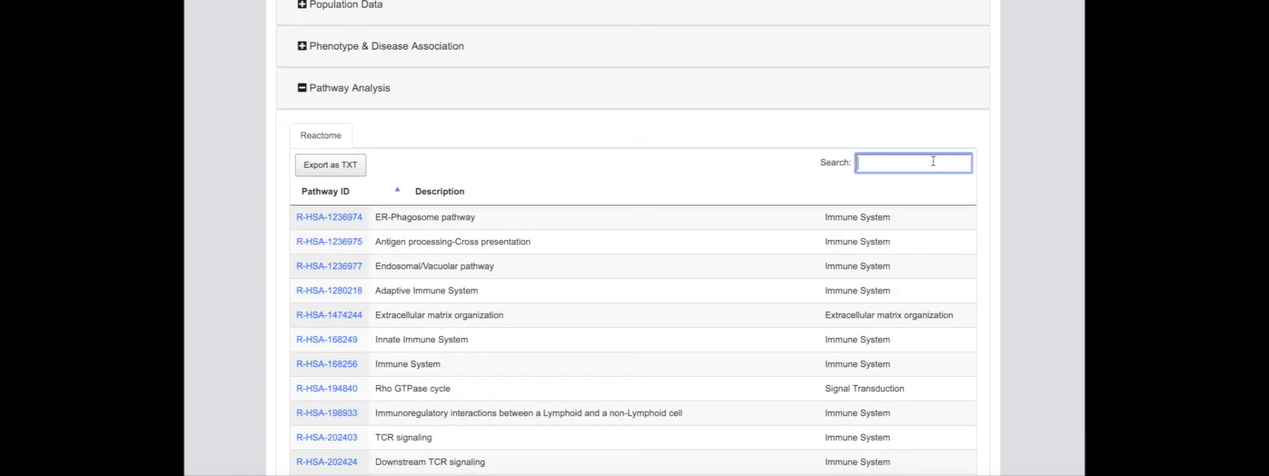
{"action": "type", "text": "ATM"}
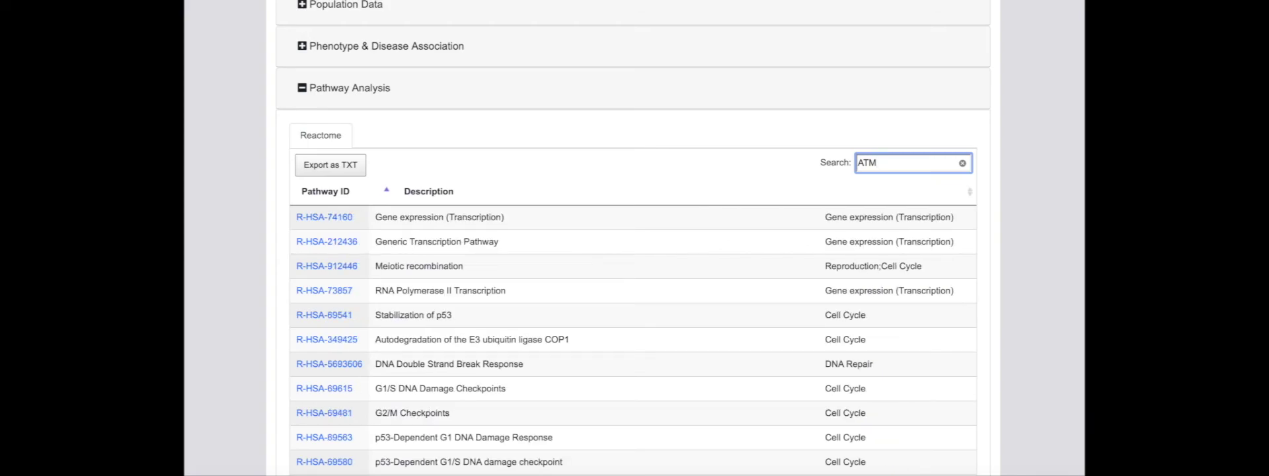
- Replace the Reactome search term ATM with ERCC1
{"action": "scroll", "coordinate": [882, 285], "scroll_direction": "down", "scroll_amount": 6}
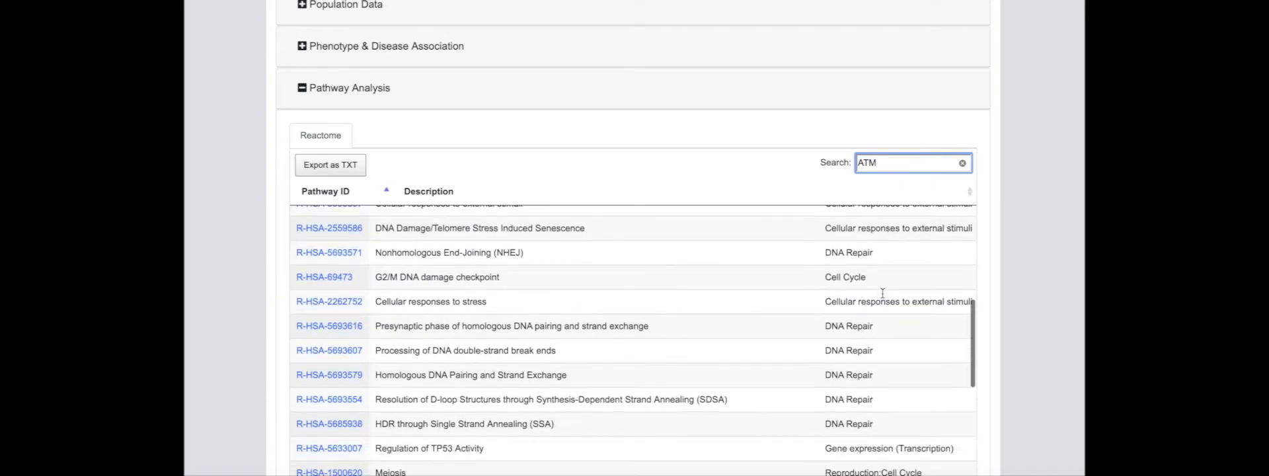
{"action": "scroll", "coordinate": [882, 292], "scroll_direction": "down", "scroll_amount": 1}
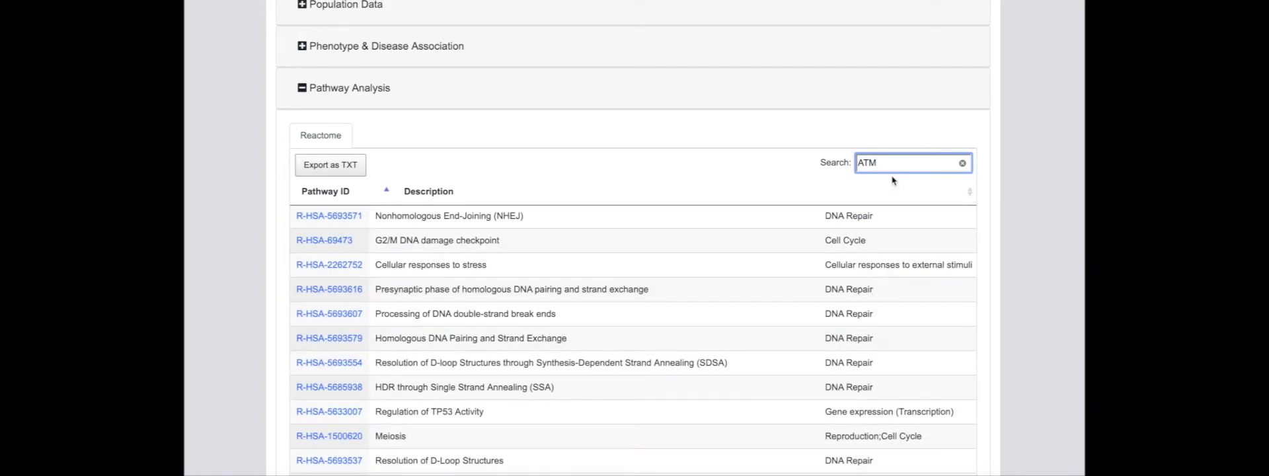
{"action": "key", "text": "BackSpace"}
{"action": "key", "text": "BackSpace"}
{"action": "key", "text": "BackSpace"}
{"action": "type", "text": "ERCC"}
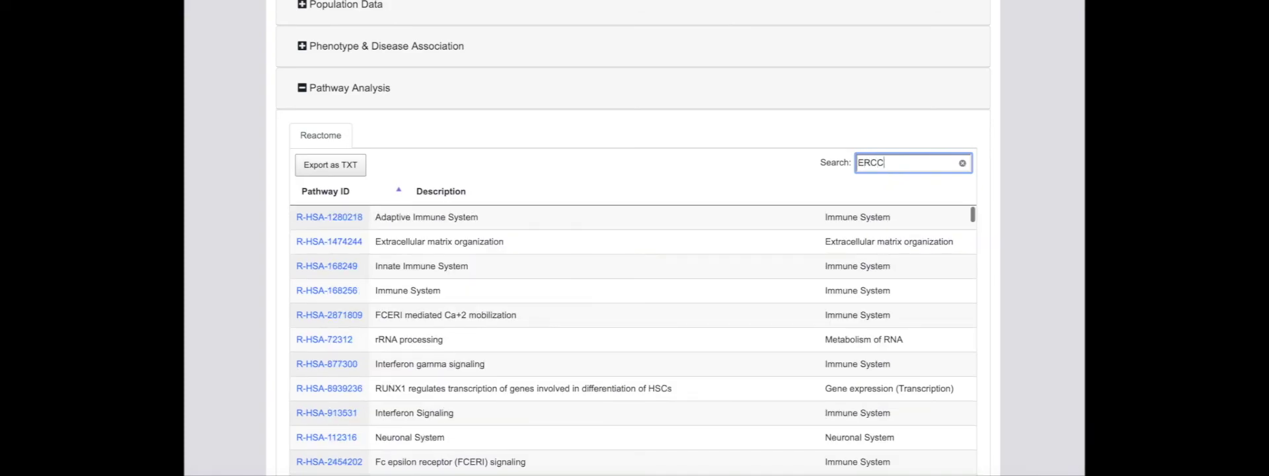
{"action": "type", "text": "1"}
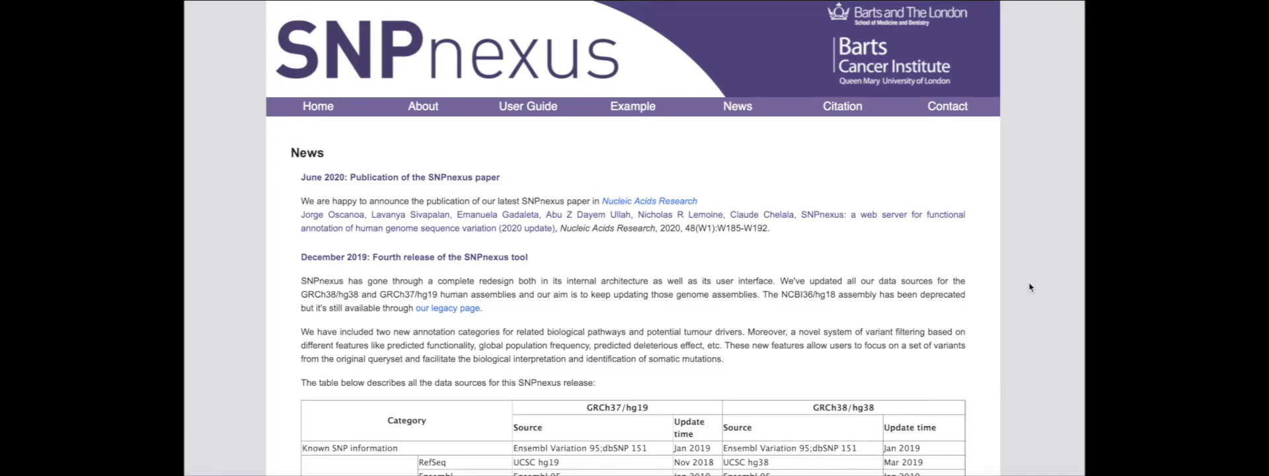
- Look through the News page, then go to the Citation page
{"action": "scroll", "coordinate": [1029, 287], "scroll_direction": "down", "scroll_amount": 4}
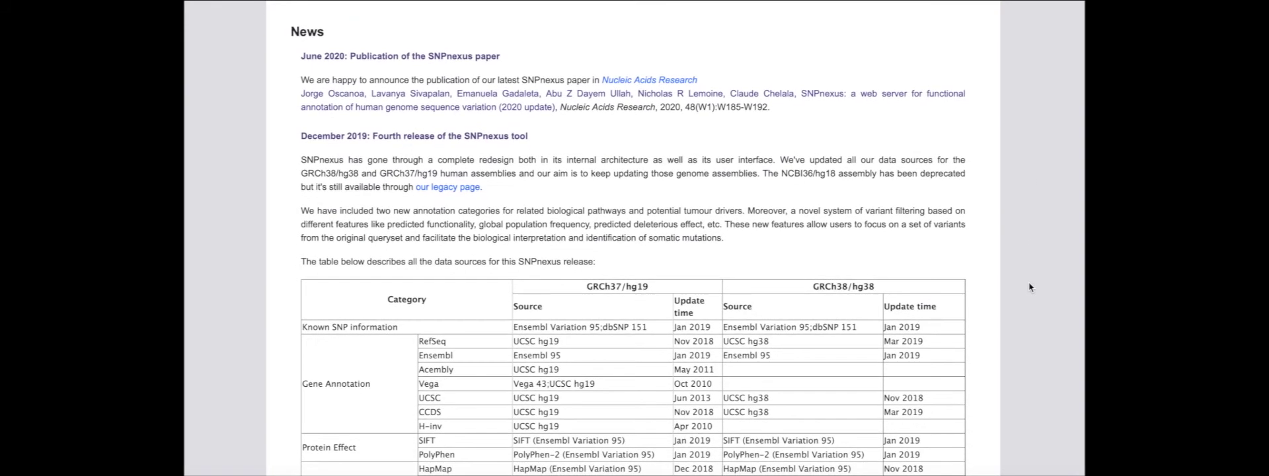
{"action": "scroll", "coordinate": [1029, 287], "scroll_direction": "down", "scroll_amount": 5}
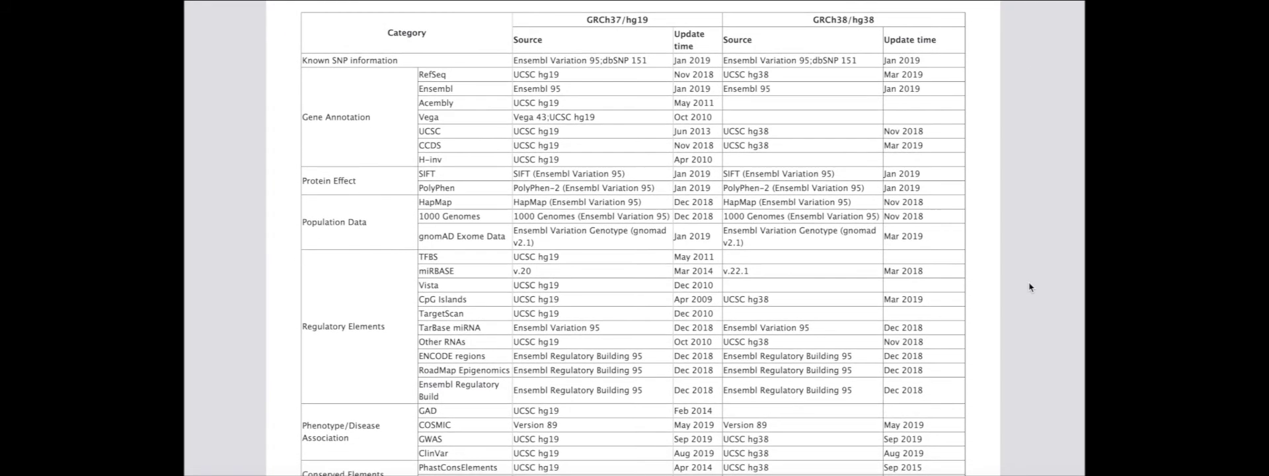
{"action": "scroll", "coordinate": [1029, 287], "scroll_direction": "down", "scroll_amount": 5}
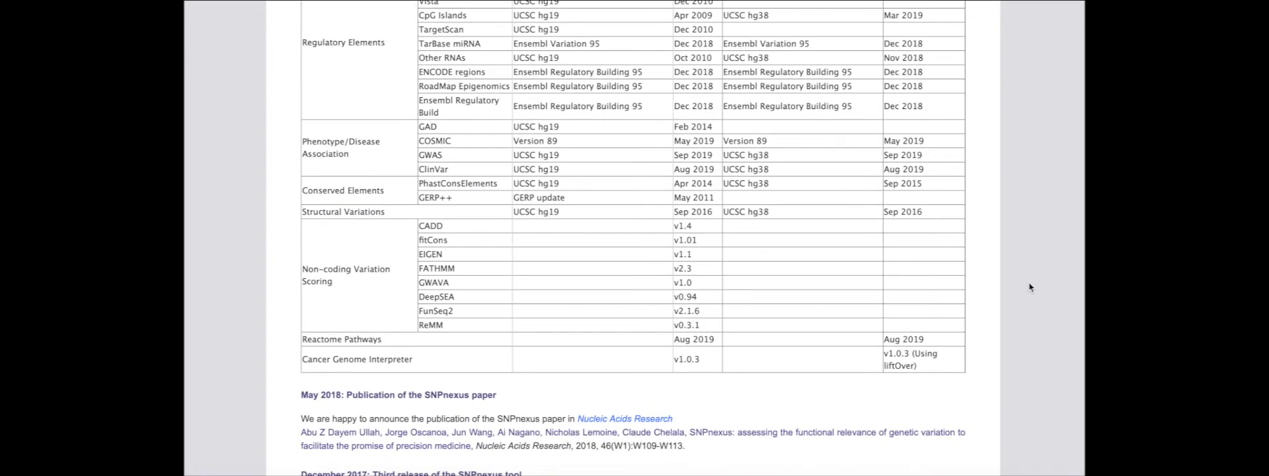
{"action": "left_click", "coordinate": [834, 104]}
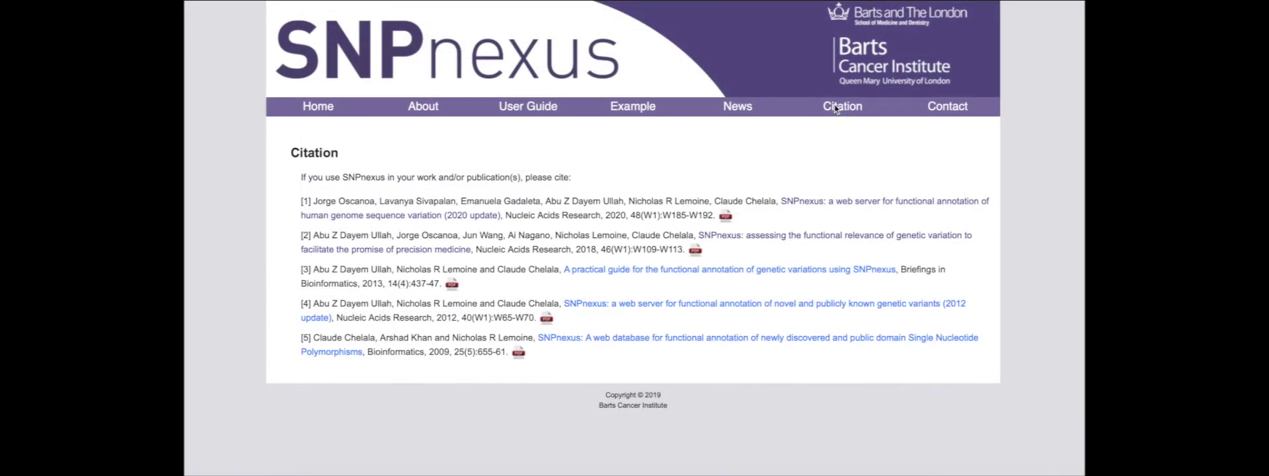
- Open the SNPnexus 2020 update paper and read its Program Description section and Figure 1 architecture
{"action": "left_click", "coordinate": [811, 207]}
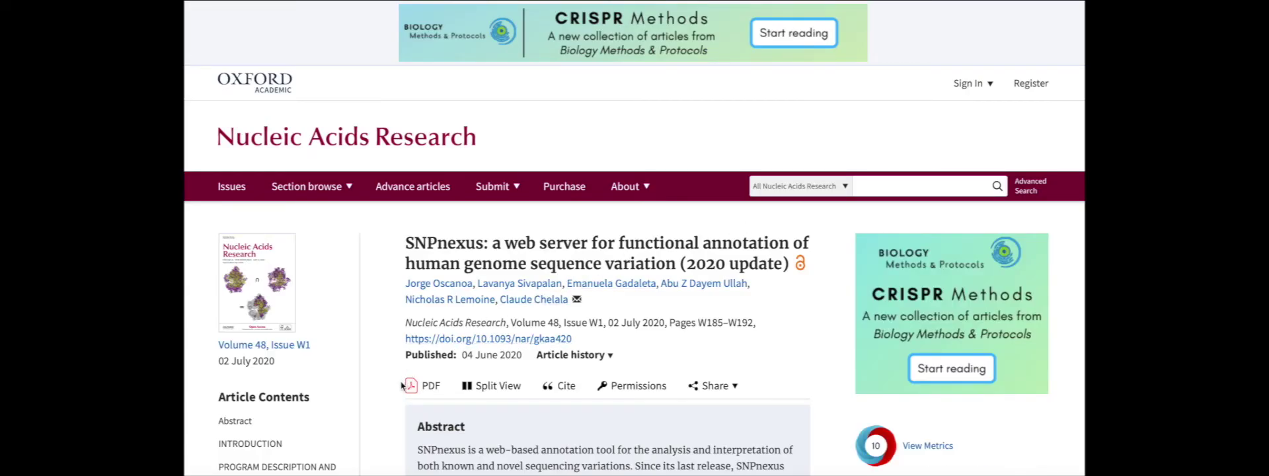
{"action": "scroll", "coordinate": [402, 385], "scroll_direction": "down", "scroll_amount": 2}
{"action": "left_click", "coordinate": [308, 356]}
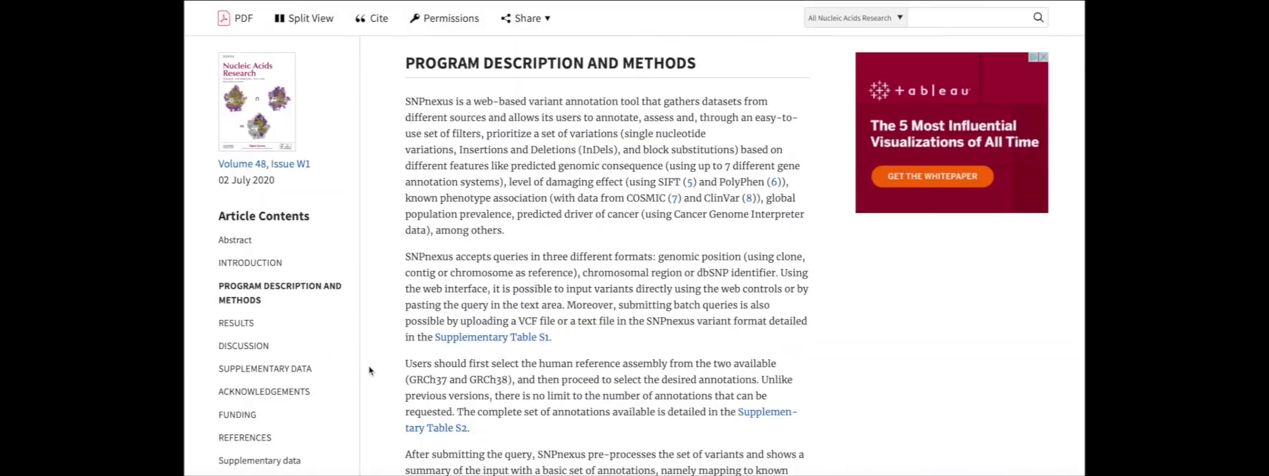
{"action": "scroll", "coordinate": [377, 374], "scroll_direction": "down", "scroll_amount": 5}
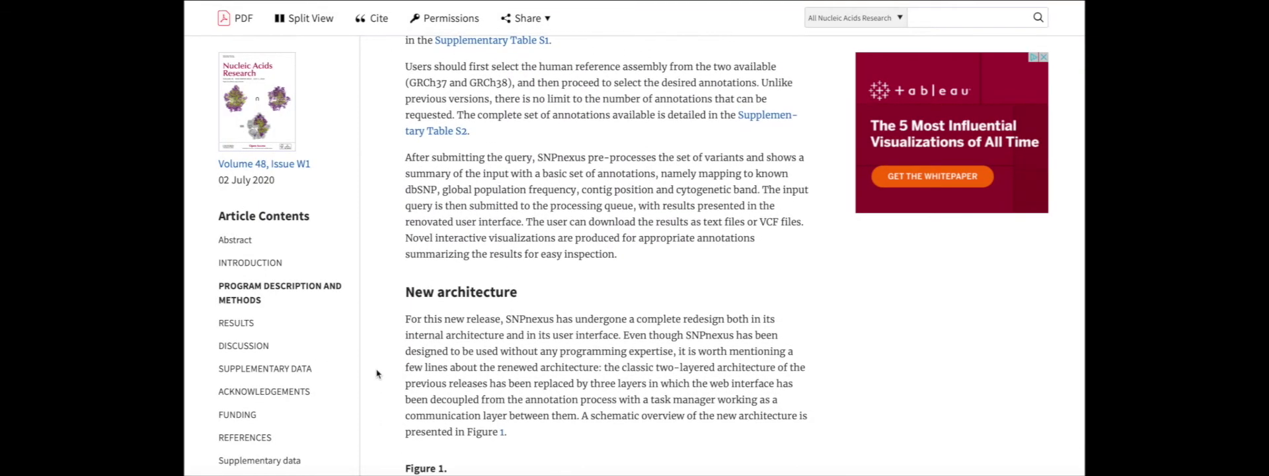
{"action": "scroll", "coordinate": [376, 374], "scroll_direction": "down", "scroll_amount": 5}
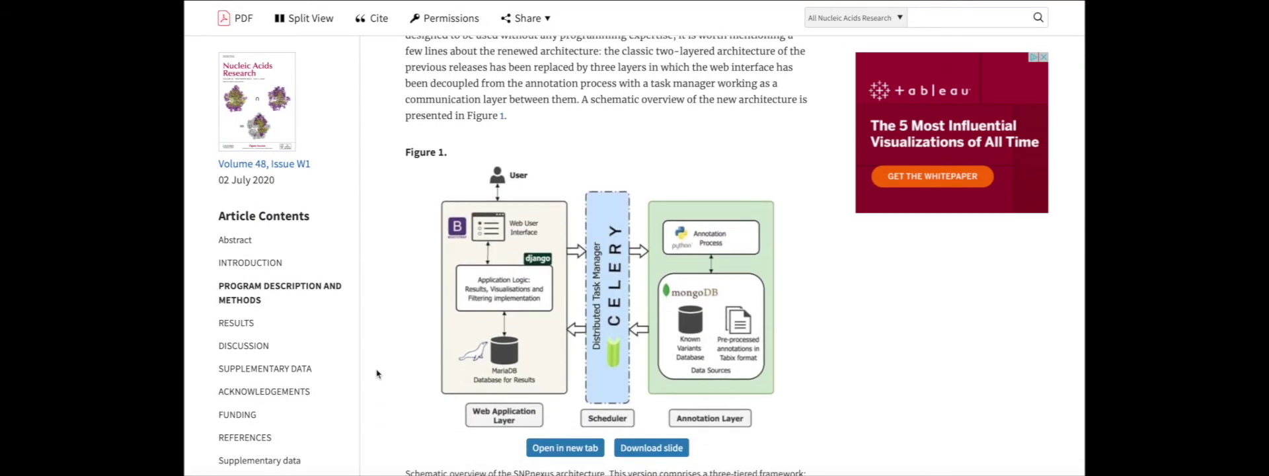
{"action": "scroll", "coordinate": [377, 374], "scroll_direction": "down", "scroll_amount": 1}
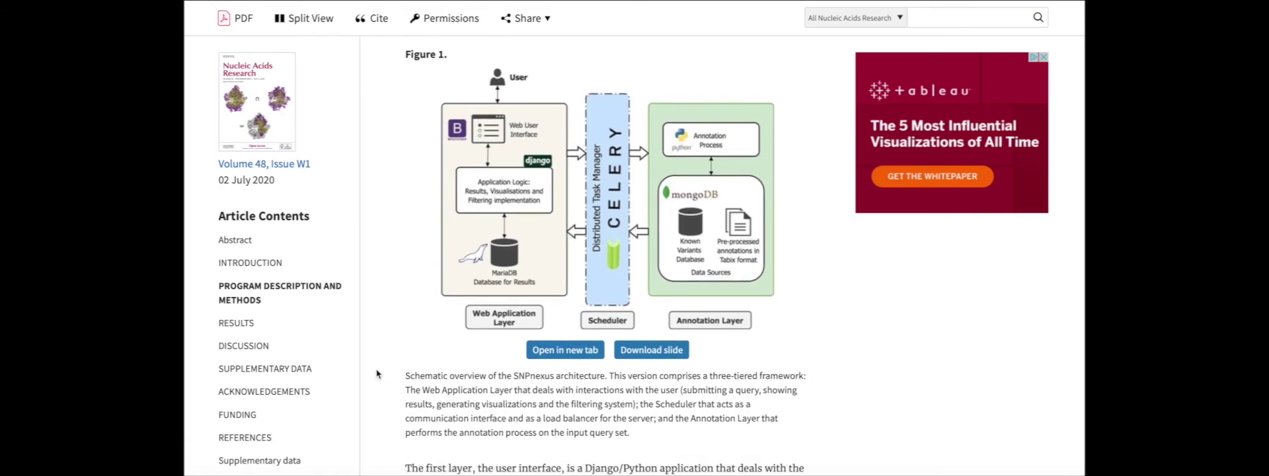